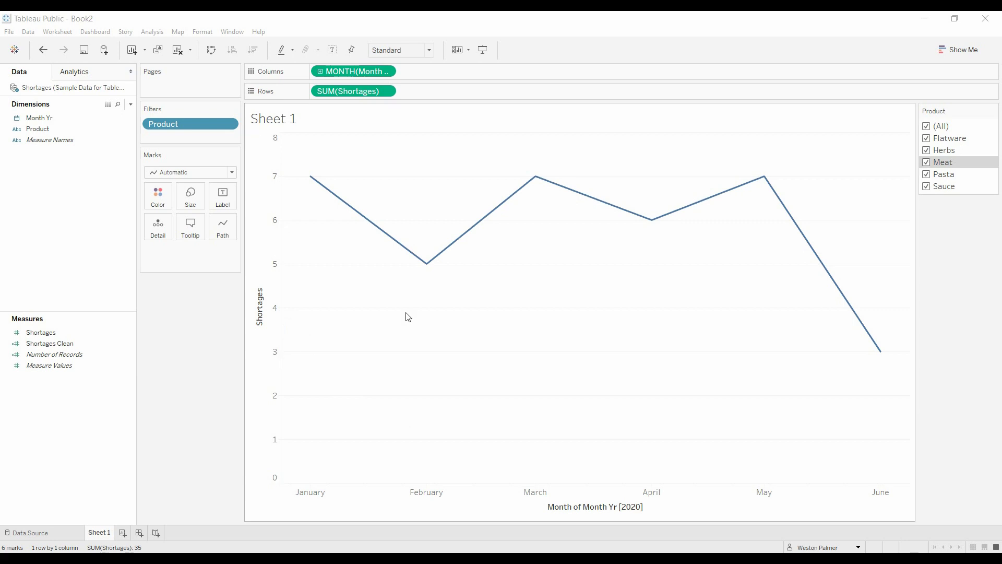
Step: Uncheck Flatware, Herbs, Meat and Pasta in the Product filter so only Sauce remains
{"action": "left_click", "coordinate": [926, 138]}
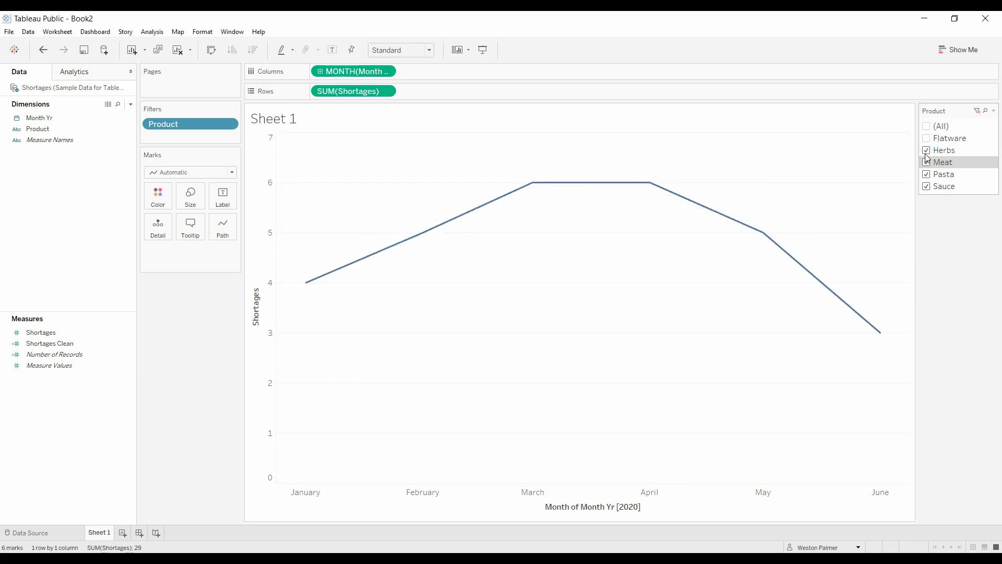
{"action": "left_click", "coordinate": [927, 151]}
{"action": "left_click", "coordinate": [927, 166]}
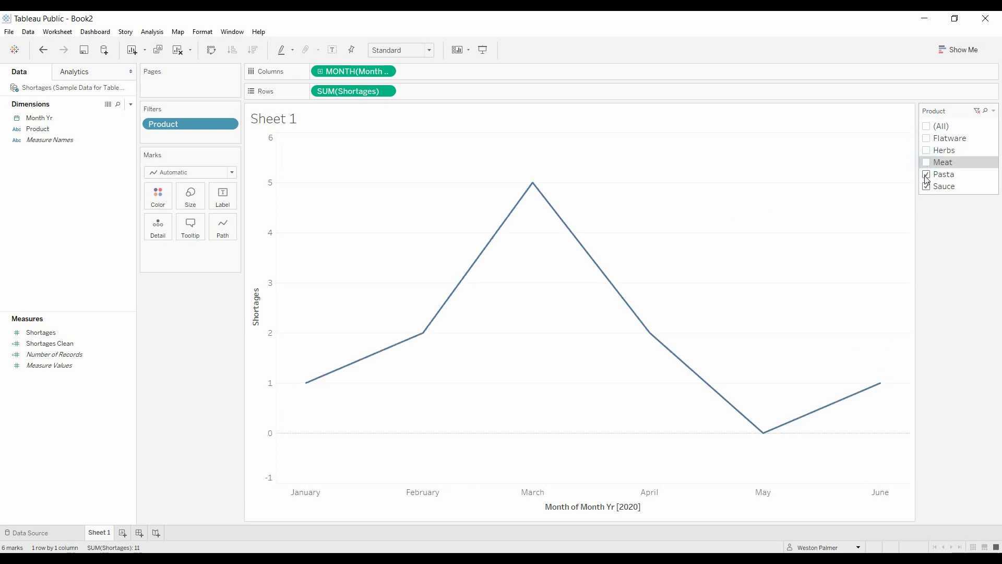
{"action": "left_click", "coordinate": [927, 174]}
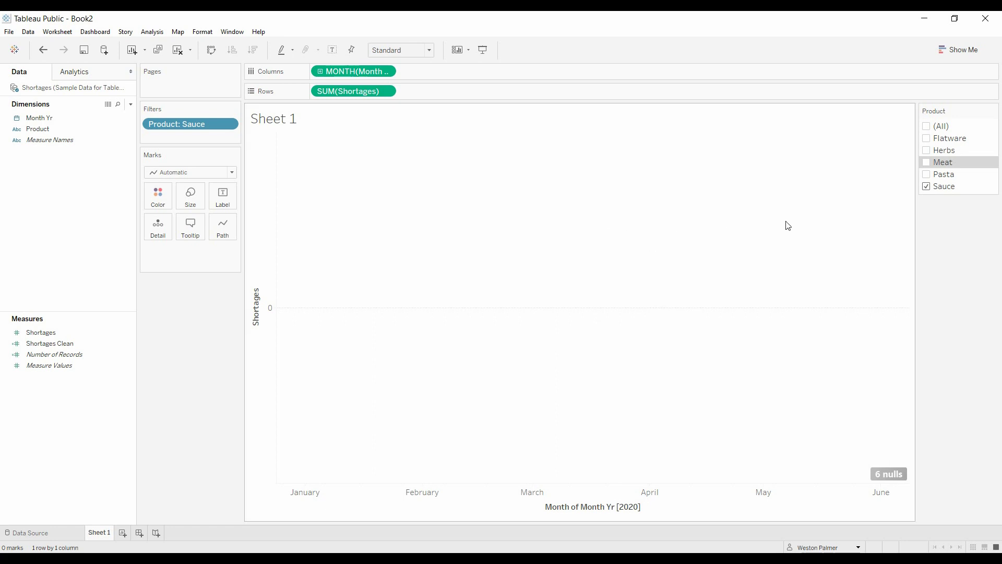
Step: Edit the Rows pill in the shelf to ZN(SUM([Shortages])), turning Sauce's 6 nulls into zeros
{"action": "left_click", "coordinate": [387, 92]}
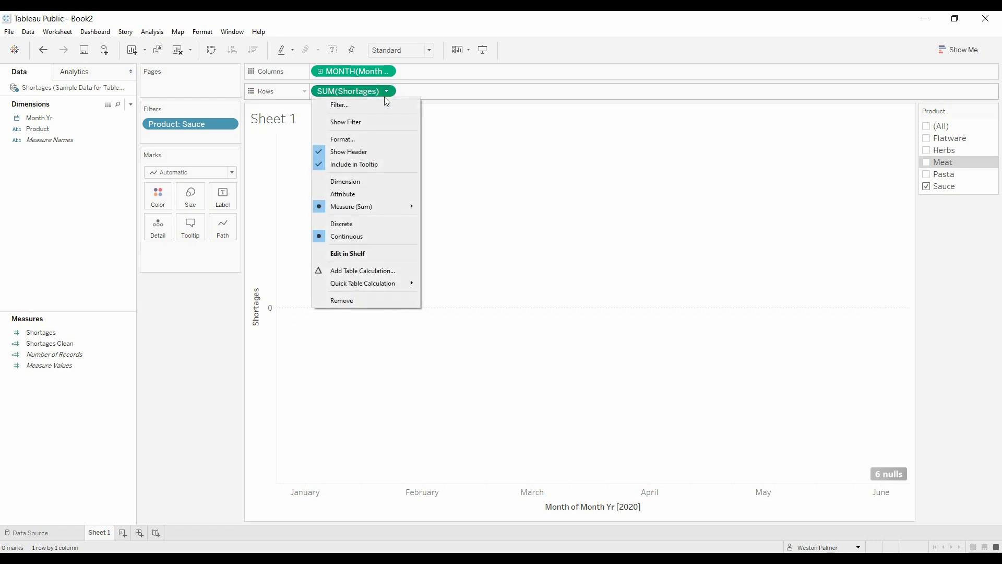
{"action": "left_click", "coordinate": [354, 254]}
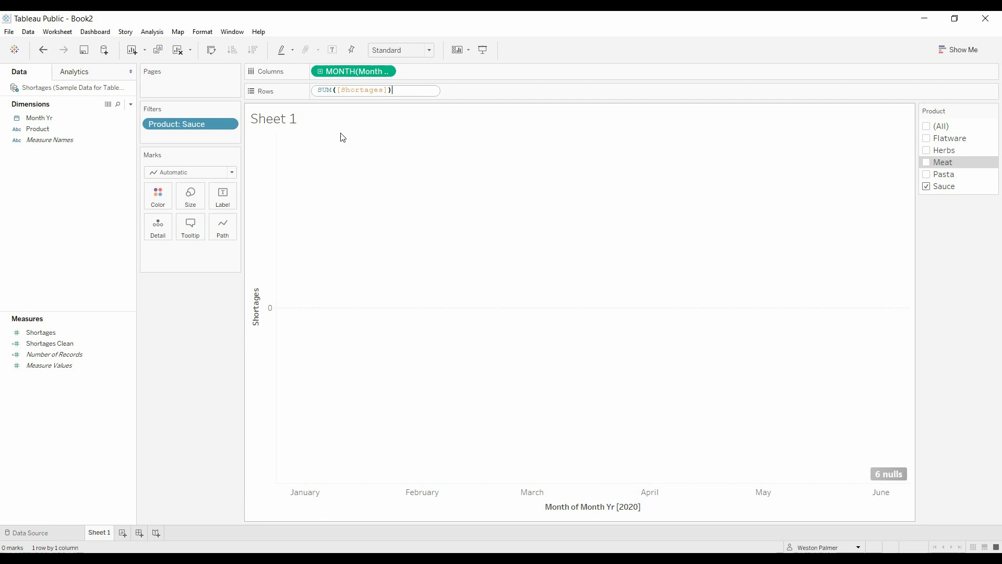
{"action": "left_click", "coordinate": [318, 91]}
{"action": "type", "text": "ZN"}
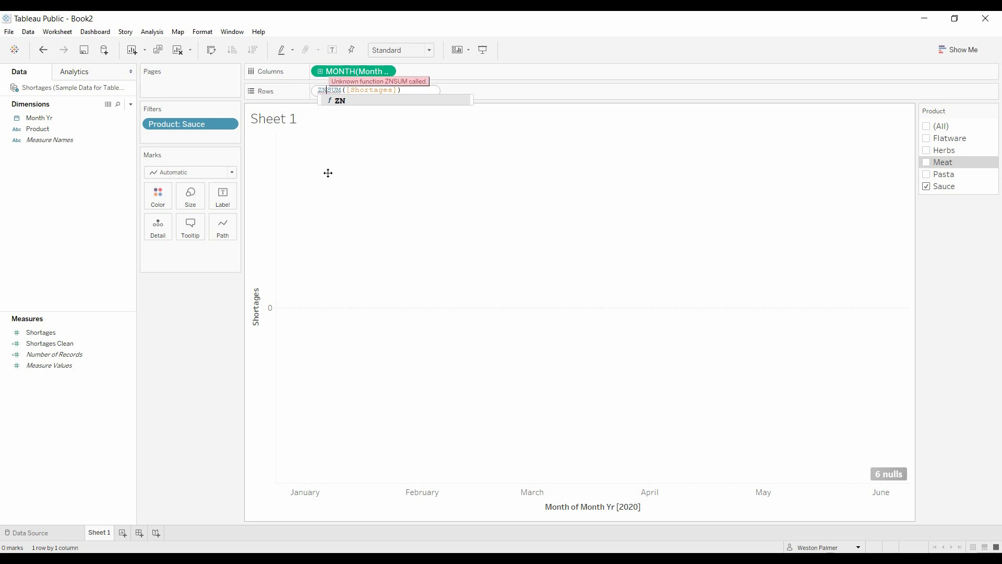
{"action": "type", "text": "("}
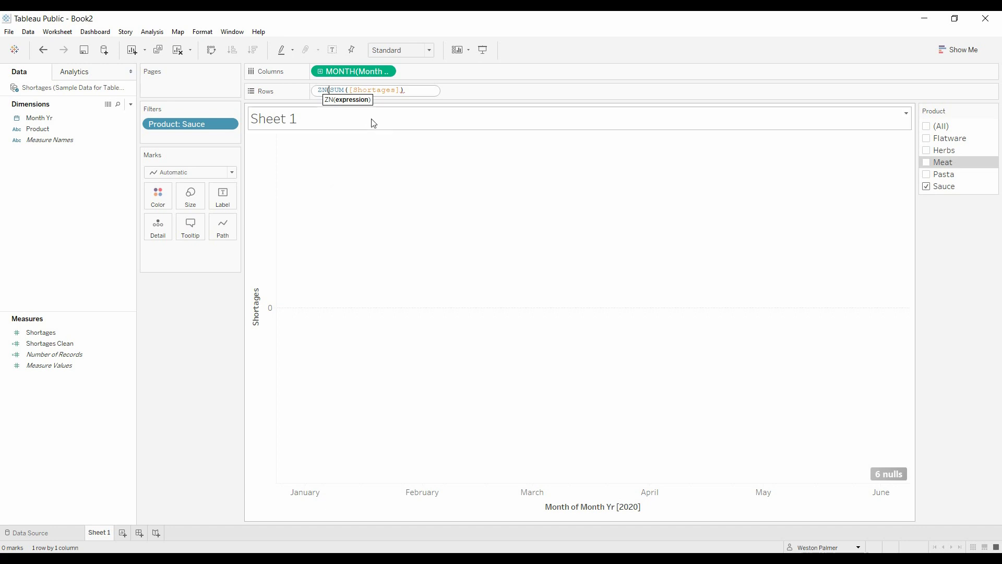
{"action": "left_click", "coordinate": [405, 90]}
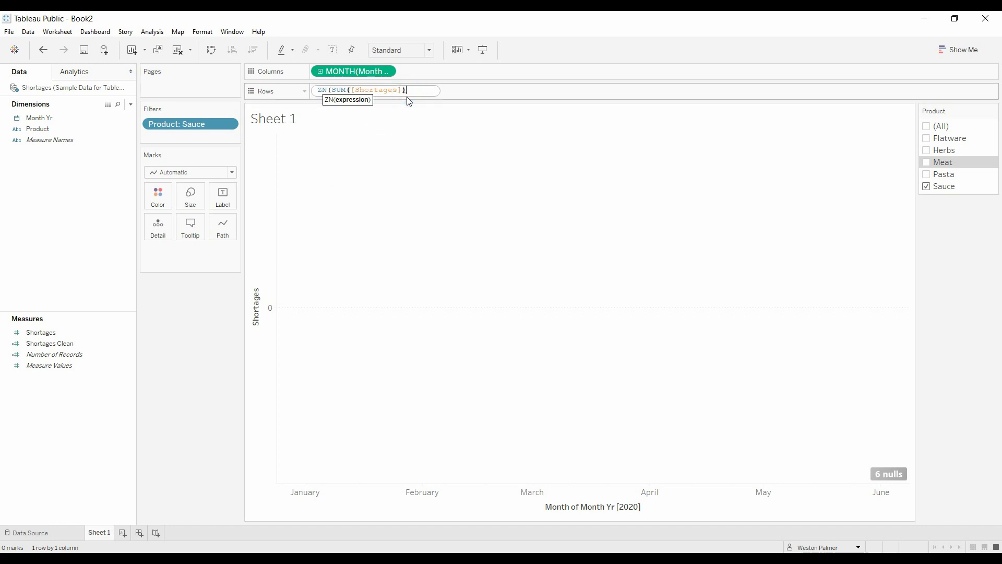
{"action": "type", "text": ")"}
{"action": "key", "text": "Return"}
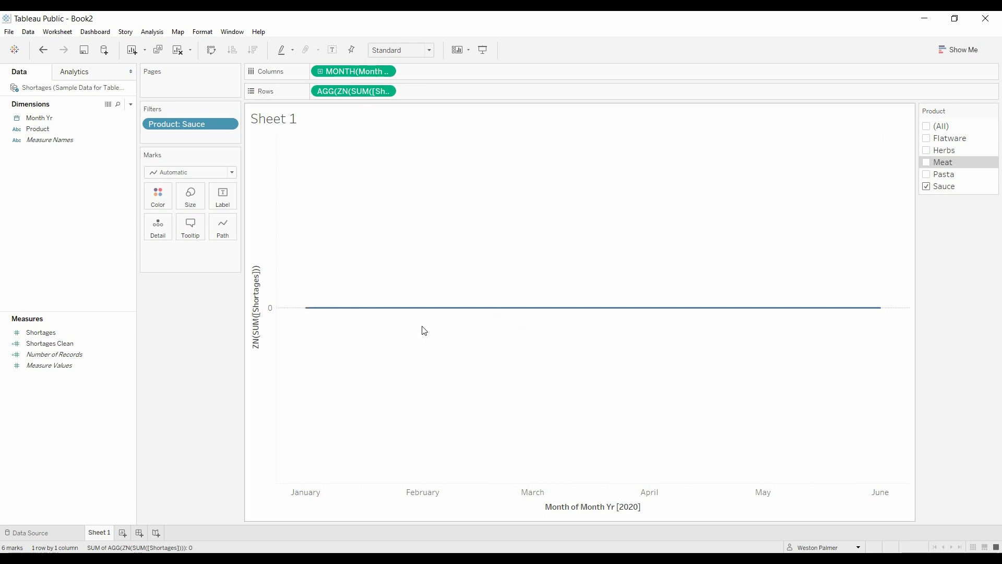
{"action": "mouse_move", "coordinate": [765, 315]}
Step: Create a new calculated field and rename it from Zero Trend Line to Shortages Clean
{"action": "left_click", "coordinate": [130, 105]}
{"action": "left_click", "coordinate": [89, 117]}
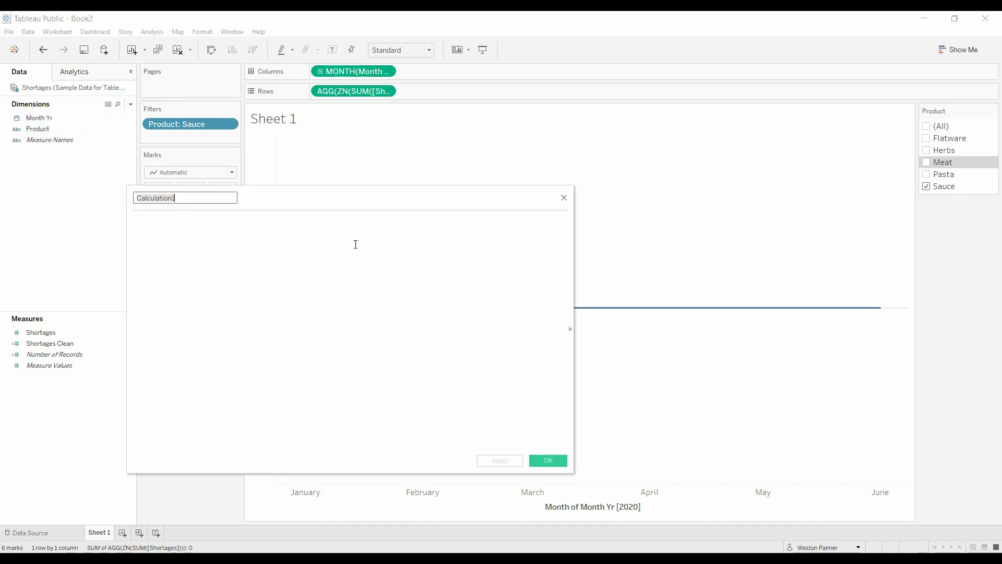
{"action": "type", "text": "Zero Trend Lin"}
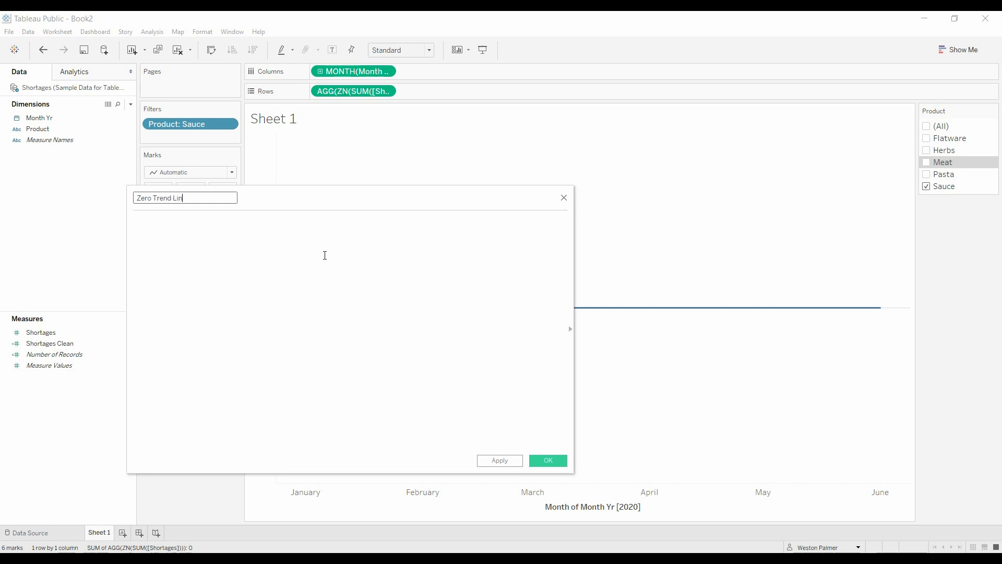
{"action": "type", "text": "e"}
{"action": "key", "text": "ctrl+a"}
{"action": "type", "text": "Shortages Clean"}
{"action": "left_click_drag", "start_coordinate": [296, 195], "coordinate": [421, 183]}
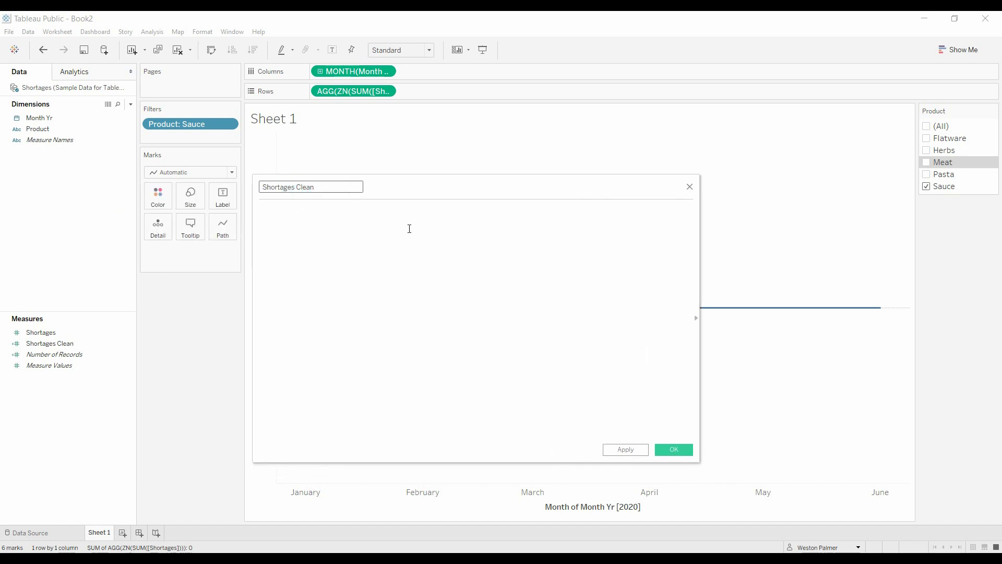
Step: Enter the formula zn(sum([Shortages])) in the calculation editor
{"action": "left_click", "coordinate": [293, 218]}
{"action": "type", "text": "zn"}
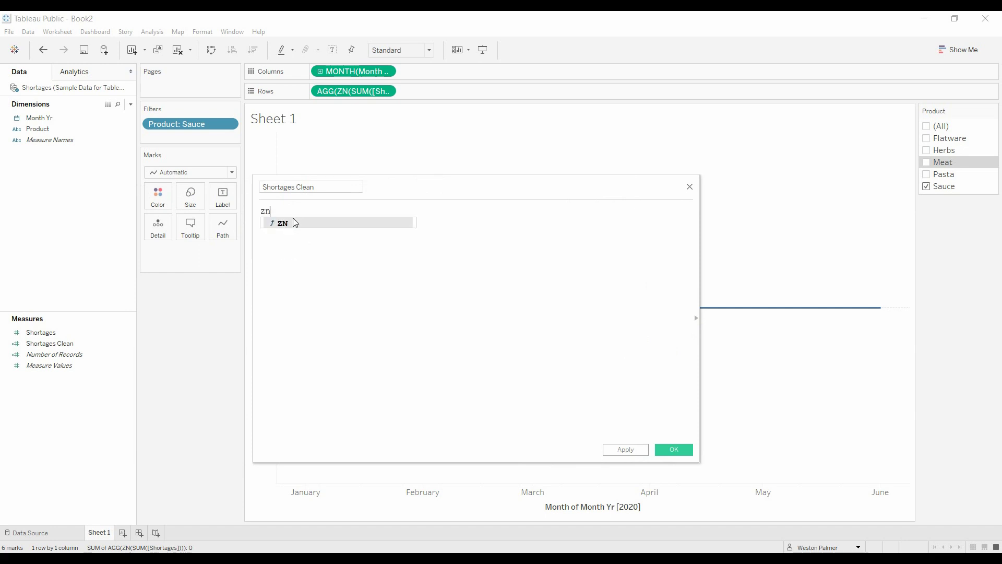
{"action": "type", "text": "(sum"}
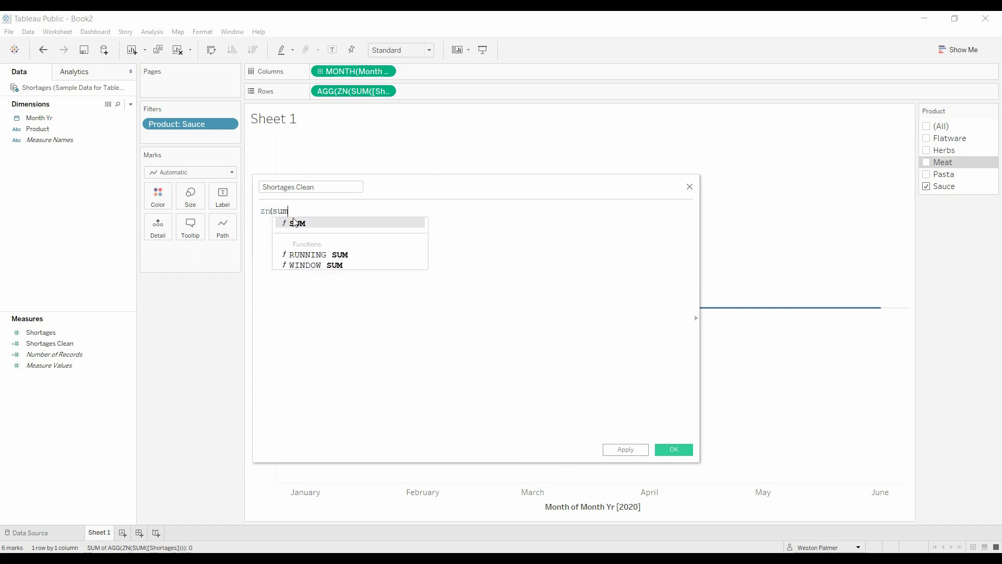
{"action": "key", "text": "Escape"}
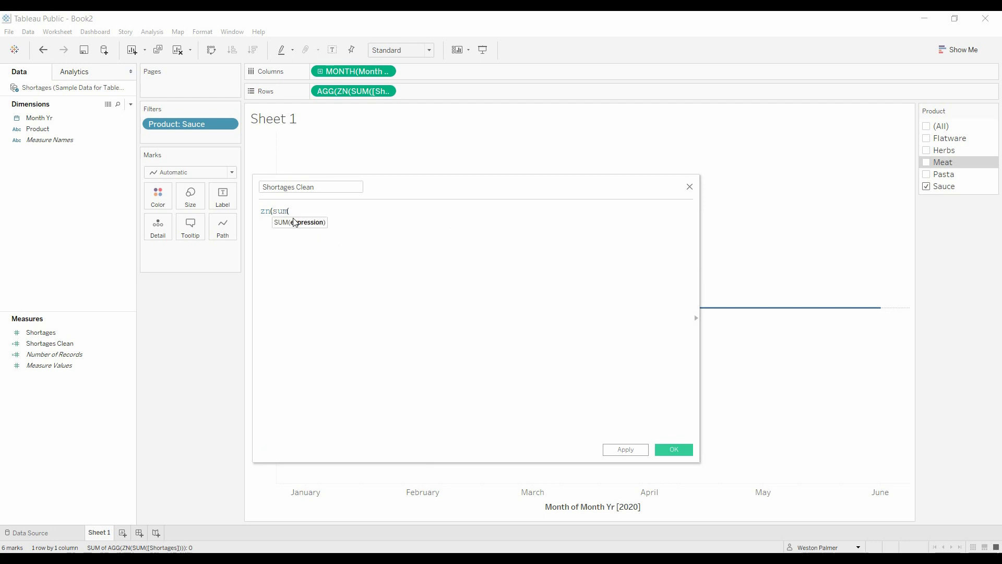
{"action": "scroll", "coordinate": [311, 269], "scroll_direction": "up", "scroll_amount": 3, "text": "ctrl"}
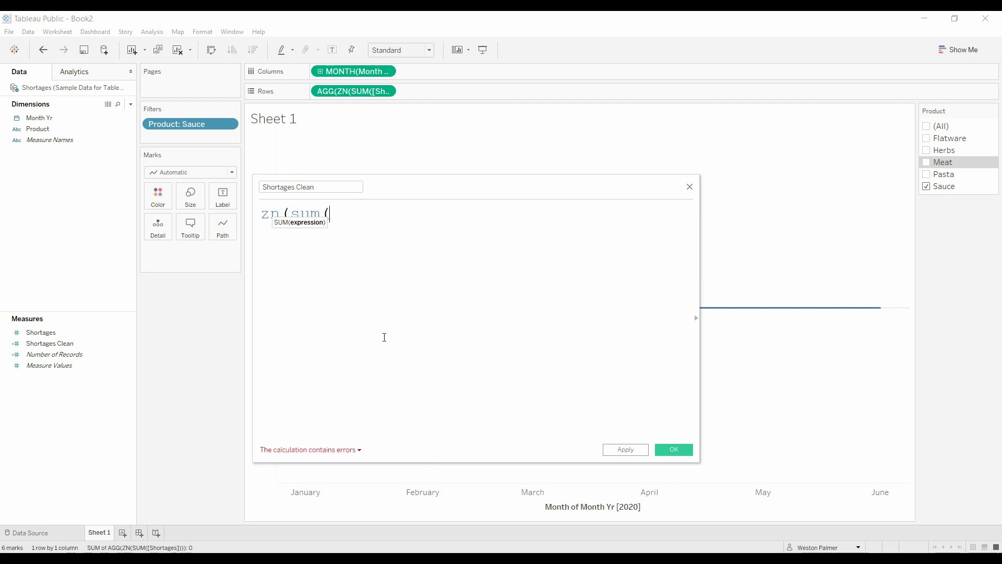
{"action": "type", "text": "shor"}
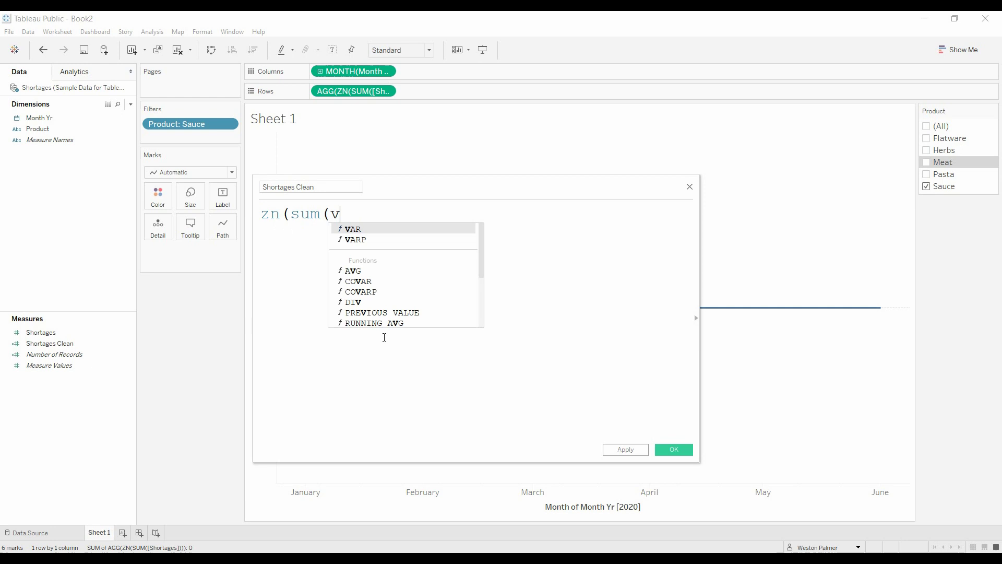
{"action": "key", "text": "Return"}
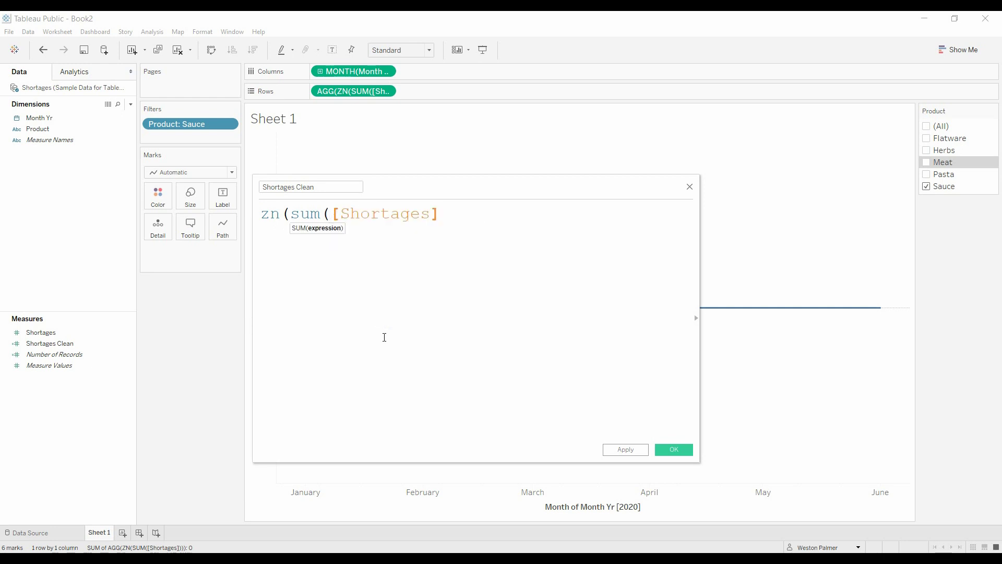
{"action": "type", "text": "))"}
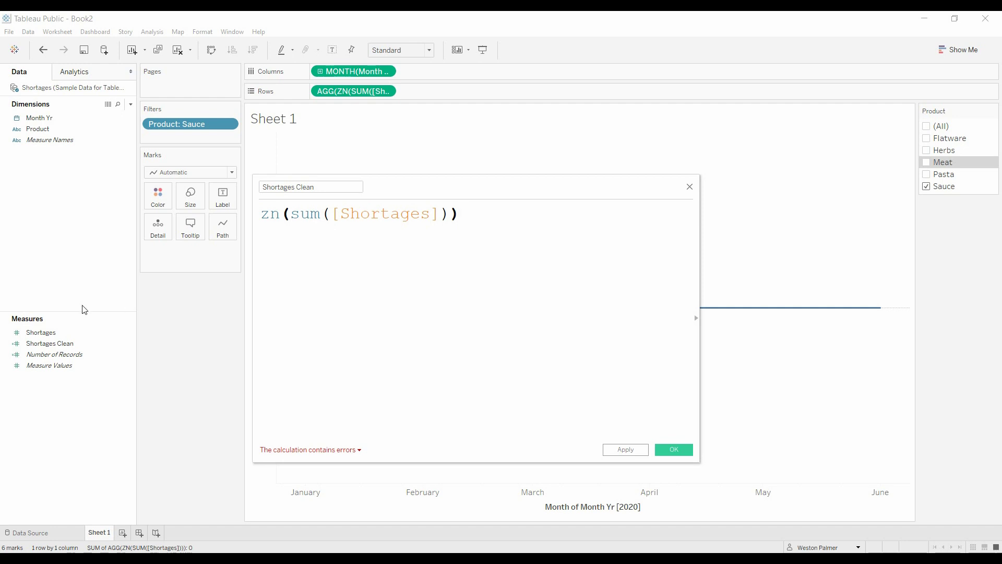
Step: Rename the calculation to Shortages Clean 2 and save it
{"action": "left_click", "coordinate": [343, 187]}
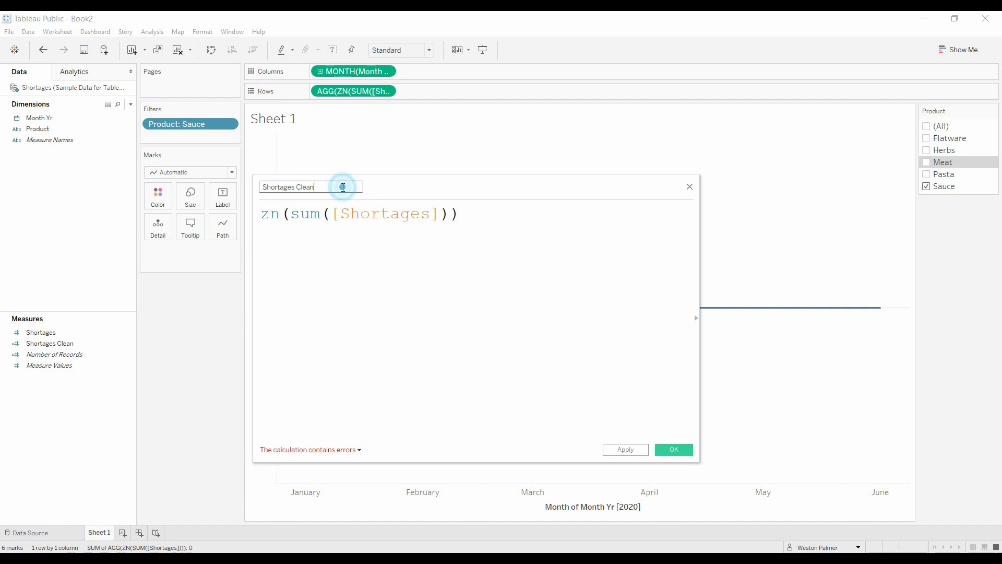
{"action": "type", "text": "2"}
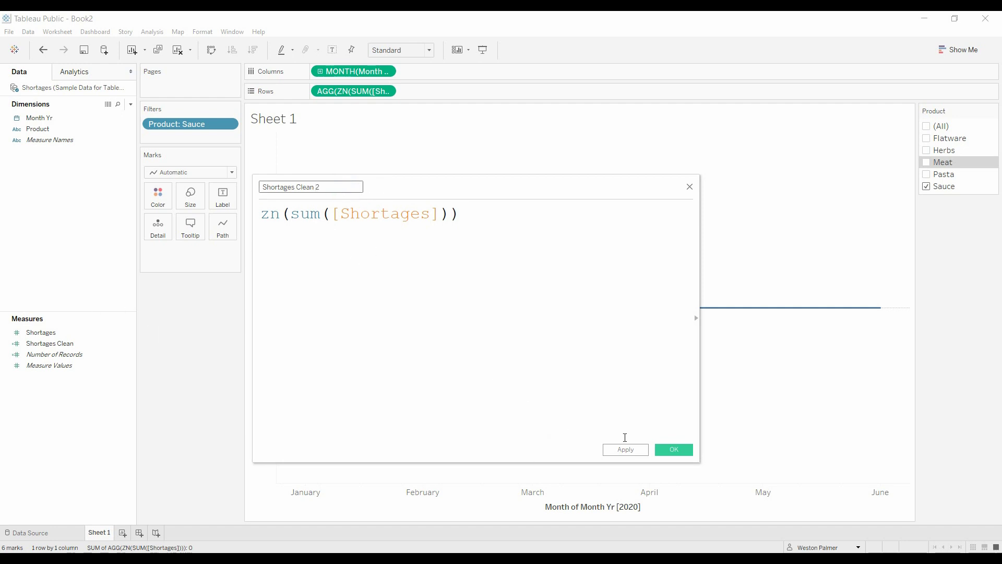
{"action": "left_click", "coordinate": [675, 450]}
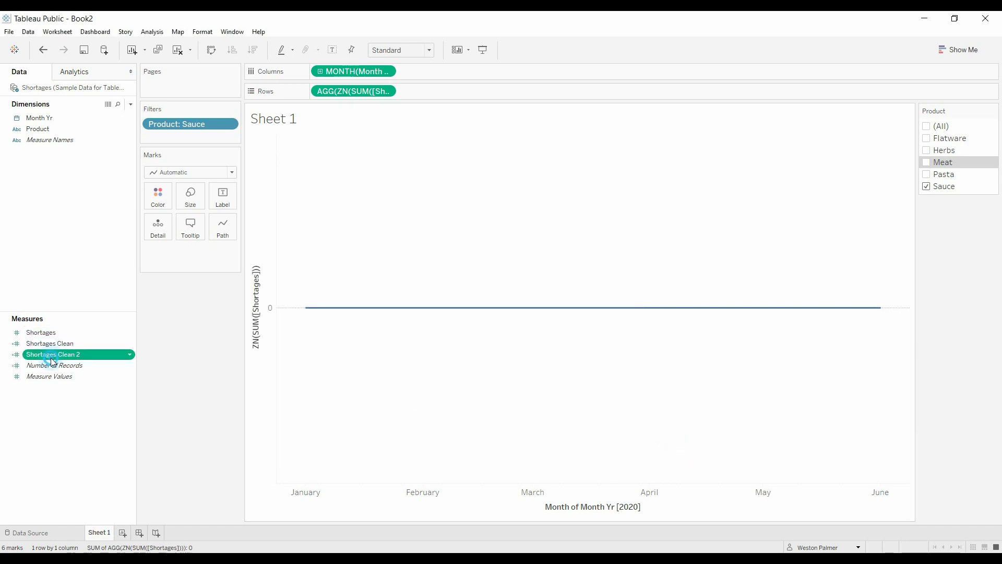
Step: Plot Shortages Clean 2 on Rows and add Flatware, Herbs, Meat and Pasta back to the filter
{"action": "left_click_drag", "start_coordinate": [51, 358], "coordinate": [340, 100]}
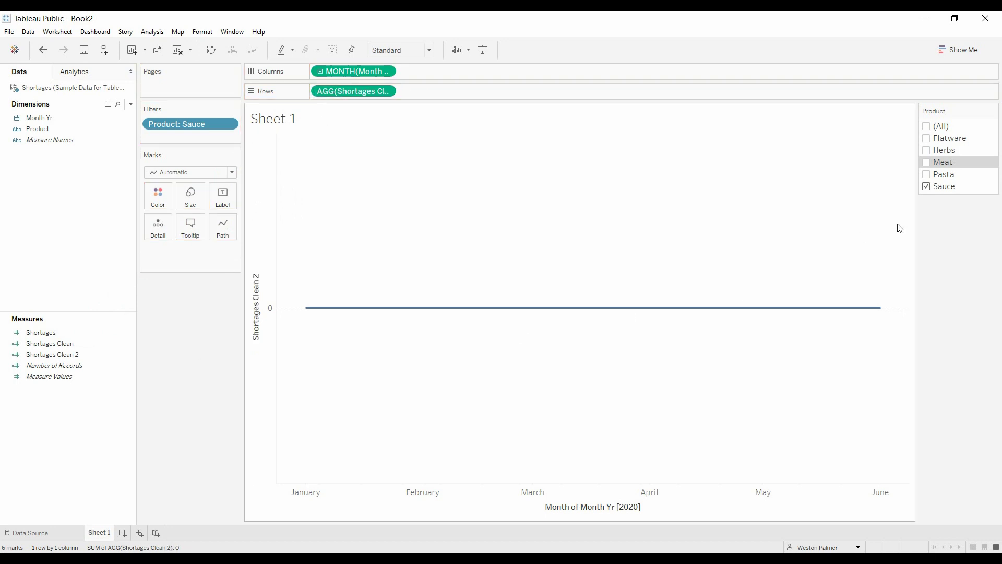
{"action": "left_click", "coordinate": [926, 138]}
{"action": "left_click", "coordinate": [926, 149]}
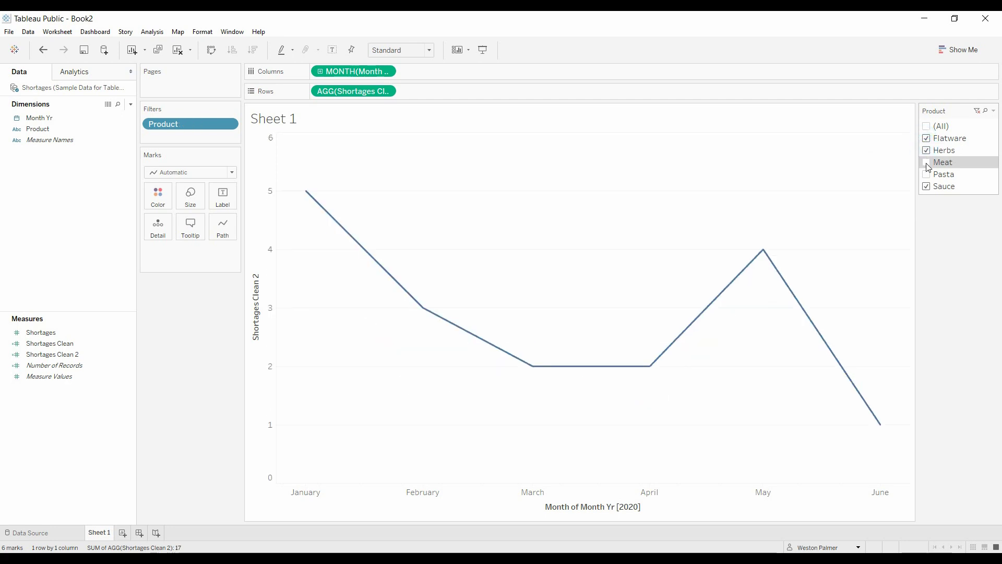
{"action": "left_click", "coordinate": [926, 161]}
{"action": "left_click", "coordinate": [927, 186]}
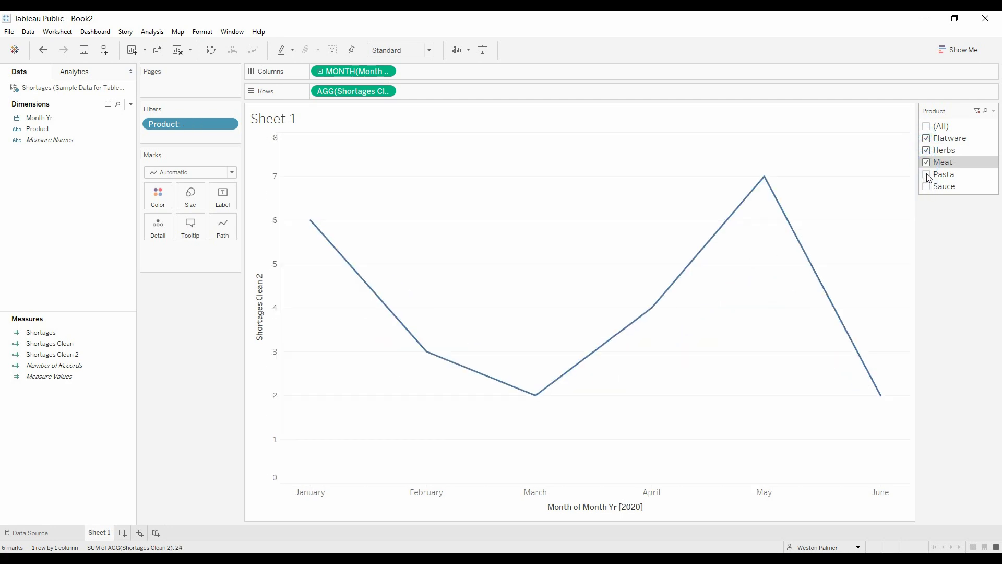
{"action": "left_click", "coordinate": [927, 175]}
Step: Select all products, then clear the filter and keep only Sauce
{"action": "left_click", "coordinate": [927, 186]}
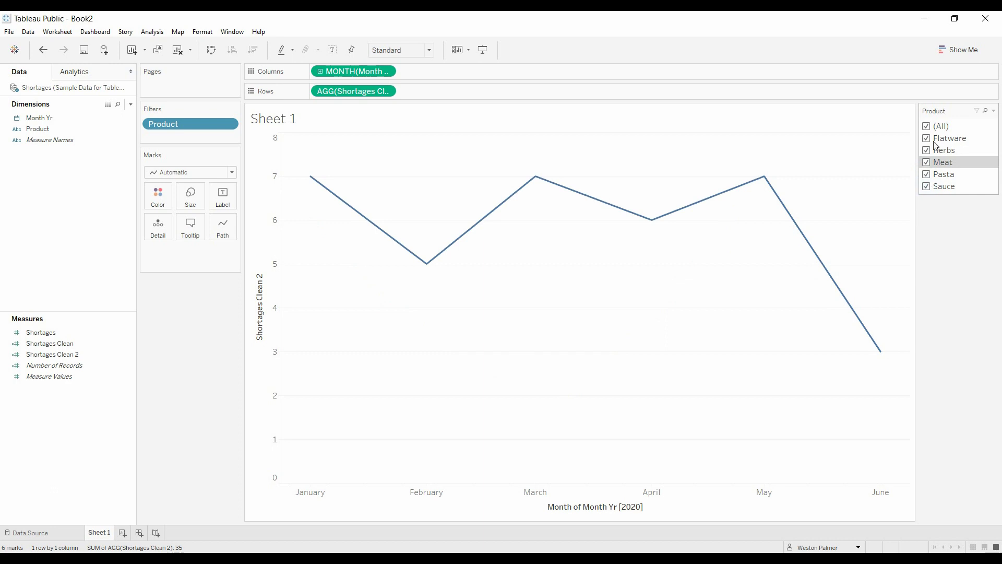
{"action": "left_click", "coordinate": [926, 127]}
{"action": "left_click", "coordinate": [926, 187]}
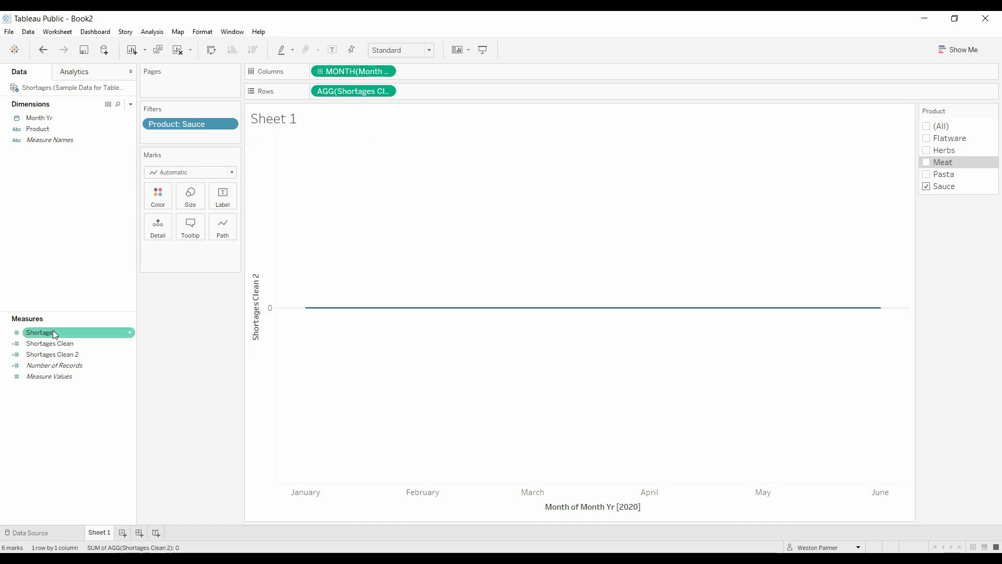
Step: Replace the Rows pill with Shortages and edit it in the shelf to zn(SUM([Shortages]))
{"action": "left_click_drag", "start_coordinate": [32, 333], "coordinate": [482, 29]}
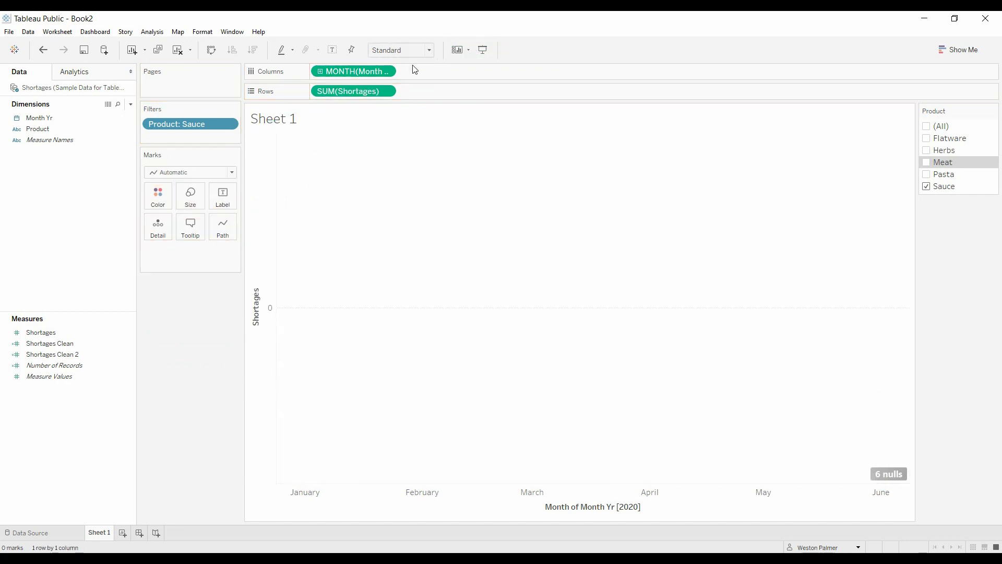
{"action": "left_click", "coordinate": [386, 91]}
{"action": "left_click", "coordinate": [355, 255]}
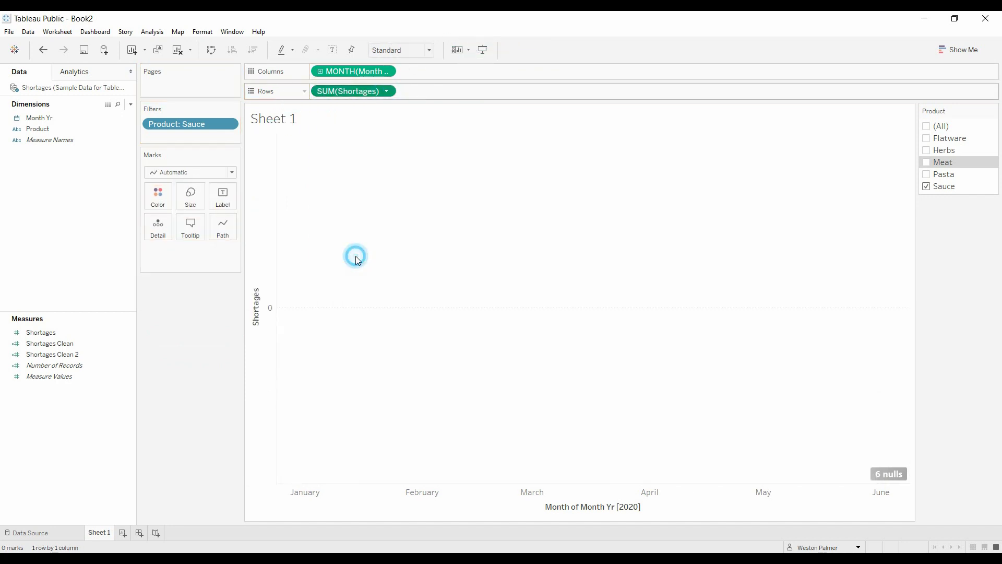
{"action": "left_click", "coordinate": [319, 90]}
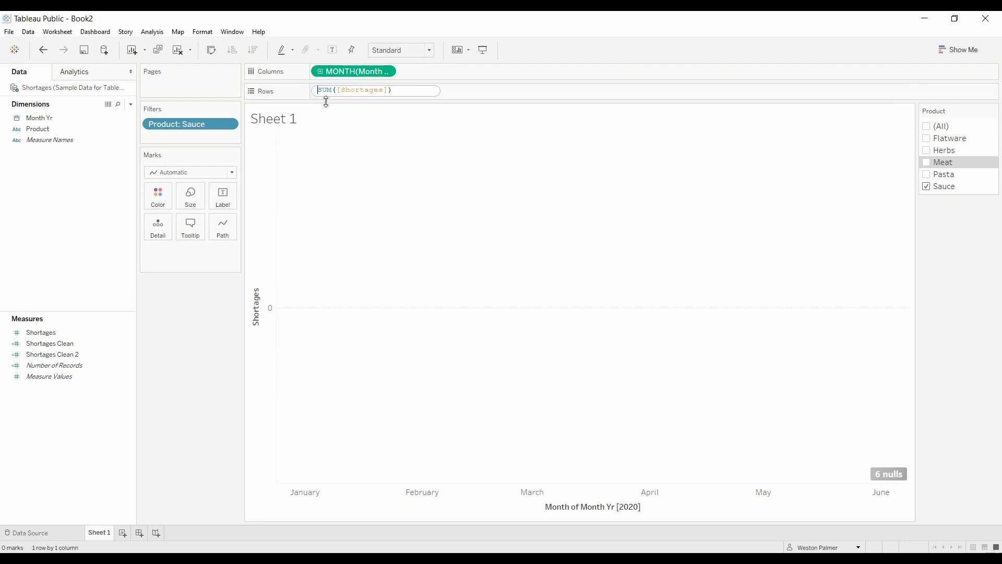
{"action": "type", "text": "zn("}
{"action": "key", "text": "End"}
{"action": "type", "text": ")"}
{"action": "key", "text": "Return"}
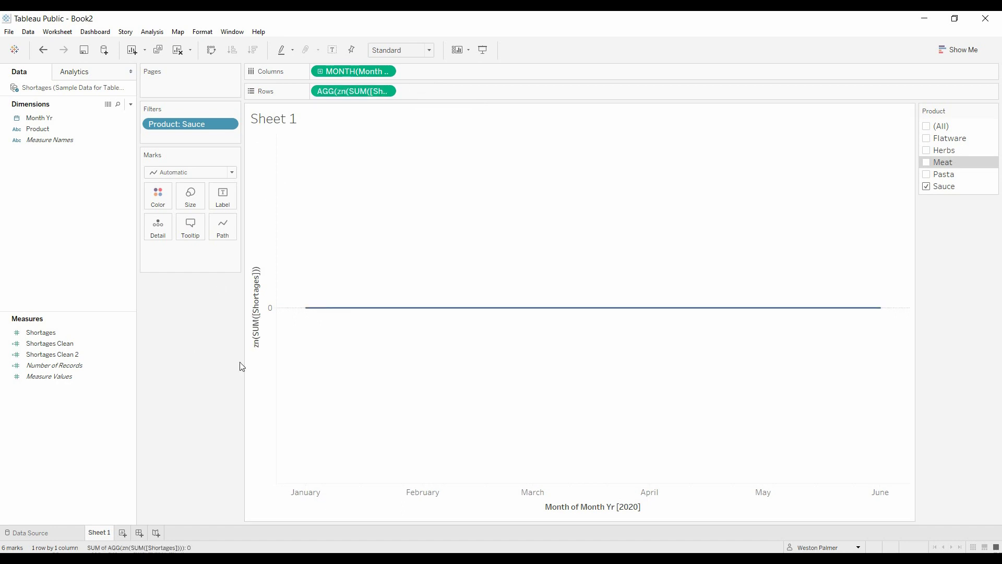
Step: In Edit Axis, replace the zn(SUM([Shortages])) axis title with Shortages
{"action": "right_click", "coordinate": [259, 335]}
{"action": "left_click", "coordinate": [286, 346]}
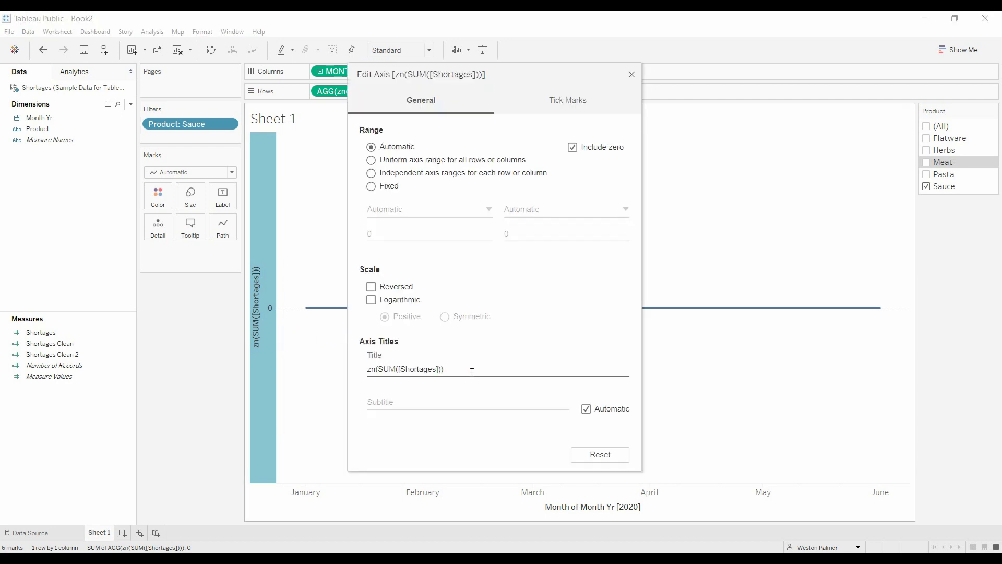
{"action": "left_click", "coordinate": [471, 371]}
{"action": "triple_click", "coordinate": [484, 375]}
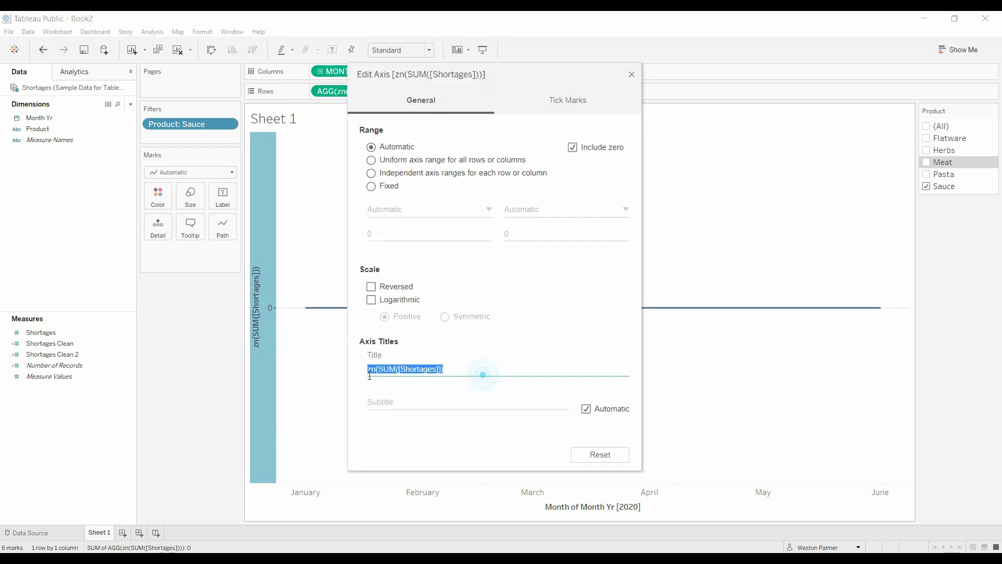
{"action": "type", "text": "Shortages"}
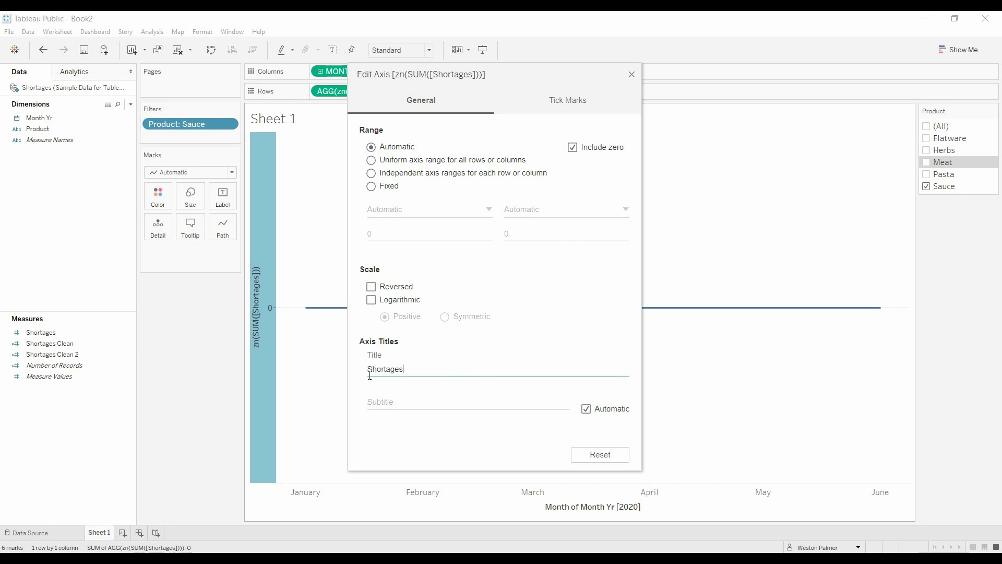
{"action": "left_click", "coordinate": [631, 76]}
{"action": "left_click", "coordinate": [632, 78]}
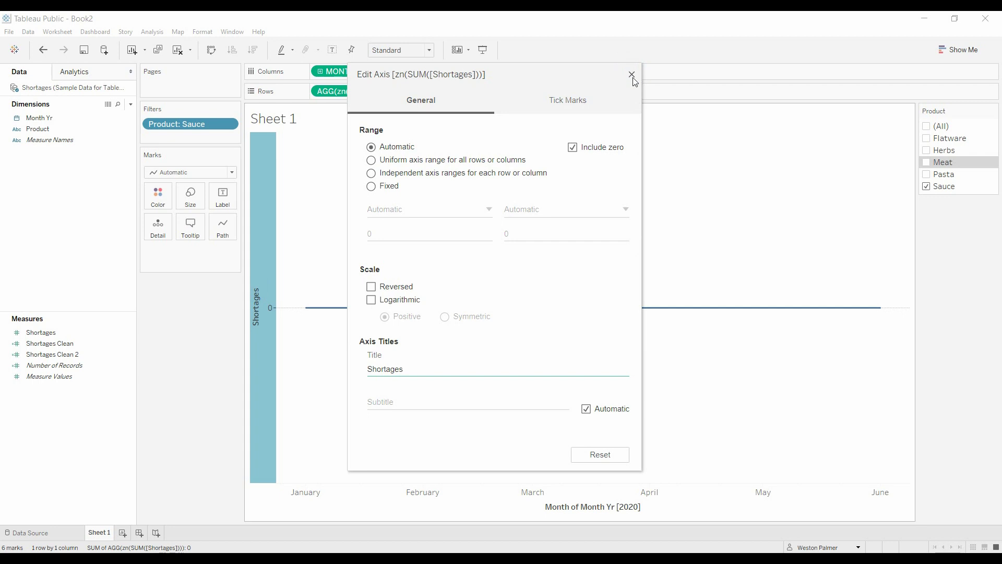